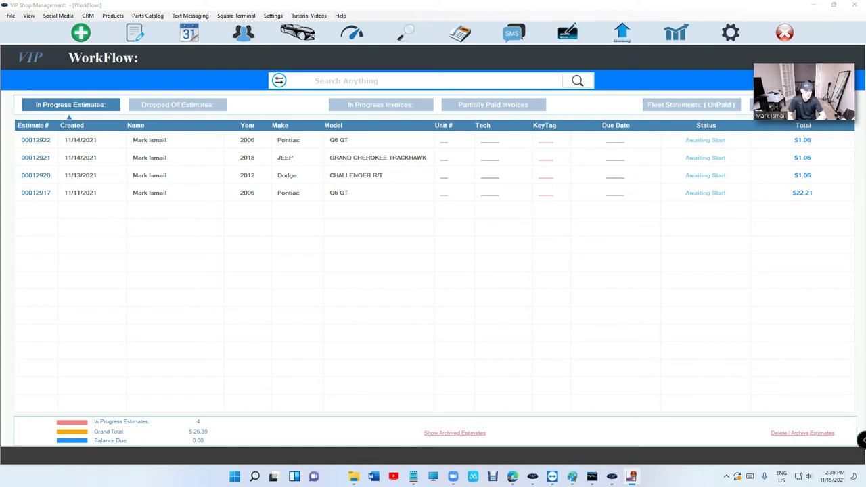
# Open the 2006 Pontiac G6 GT estimate from WorkFlow and dismiss the parts vendor list.
pyautogui.doubleClick(353, 143)
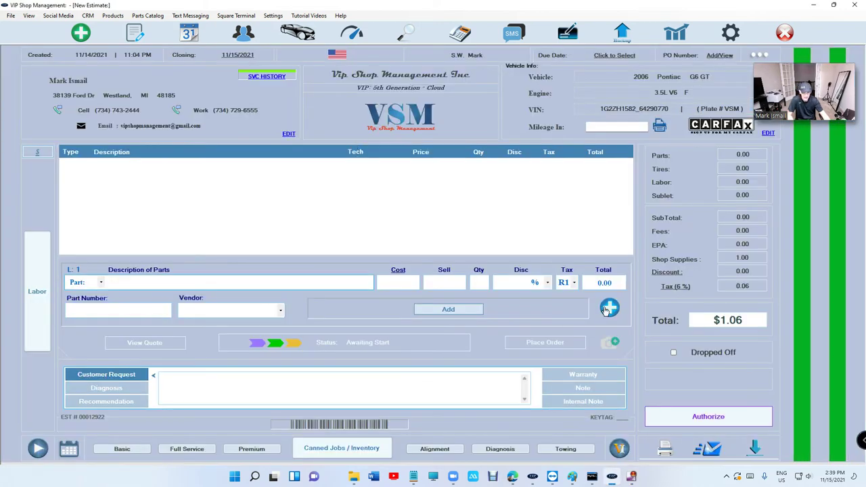
pyautogui.click(608, 308)
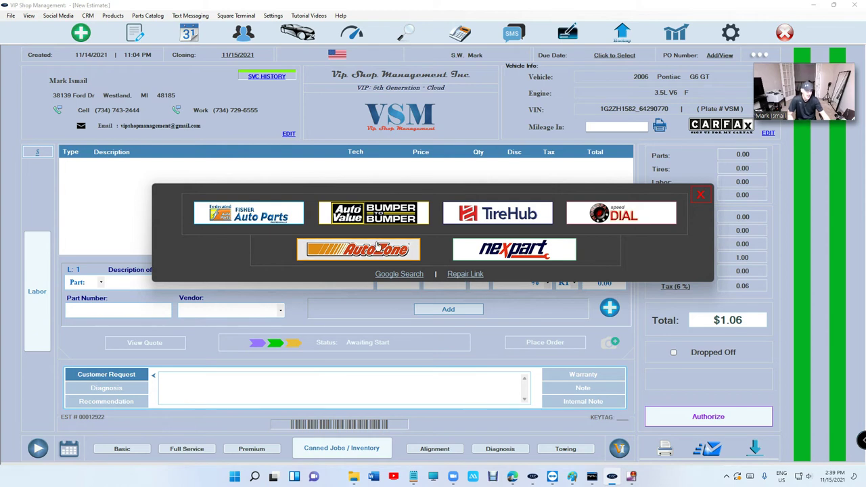
pyautogui.click(701, 196)
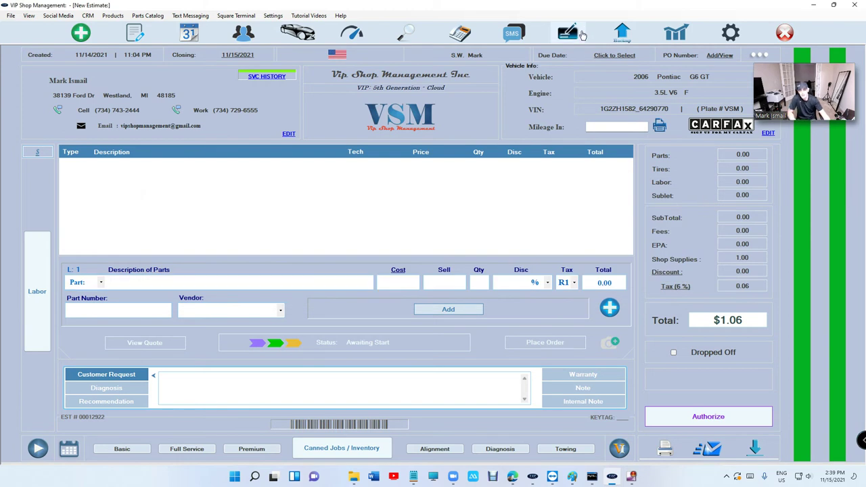
# Unlock the voucher check writer with its passcode, then close it.
pyautogui.click(579, 41)
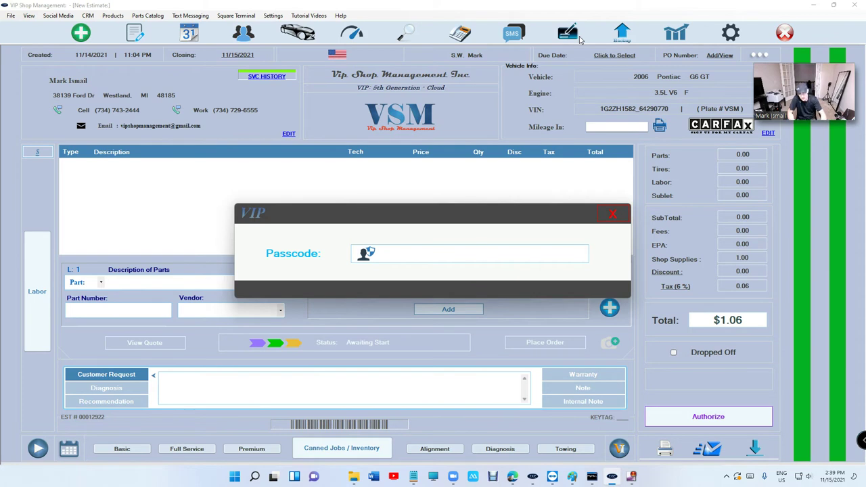
pyautogui.write('****')
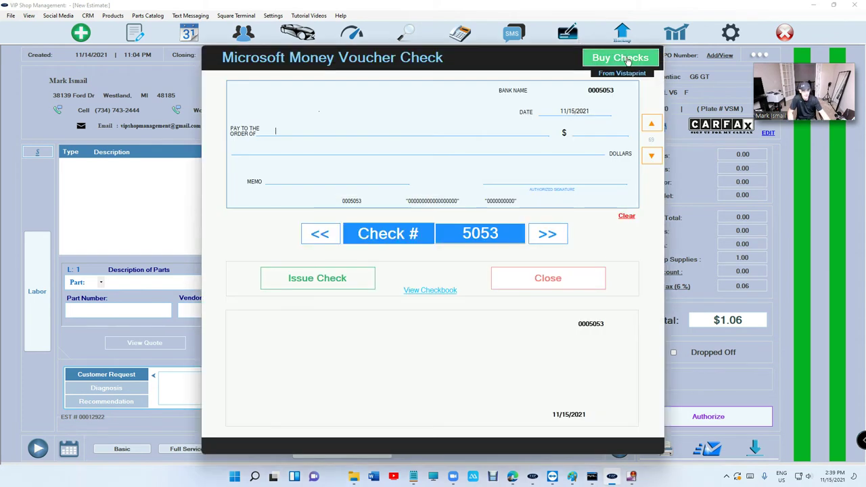
pyautogui.click(548, 278)
# Unlock Reports with the passcode and view, then close, Manage Users - Techs.
pyautogui.click(676, 32)
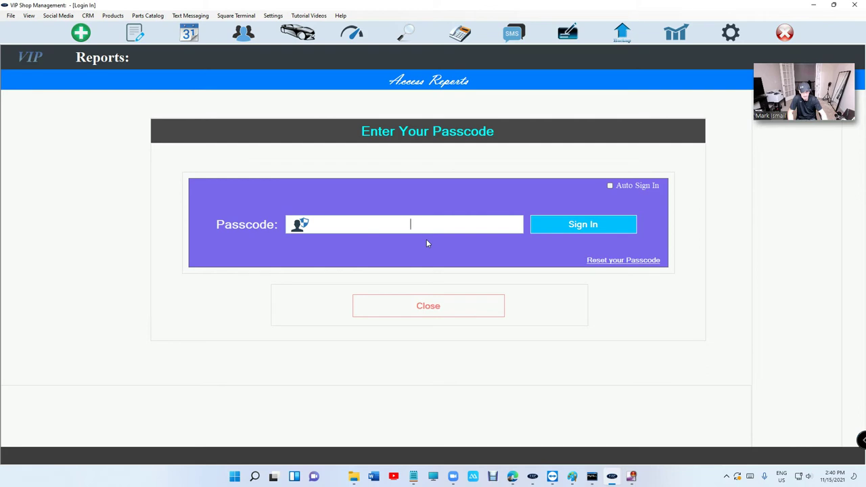
pyautogui.write('****')
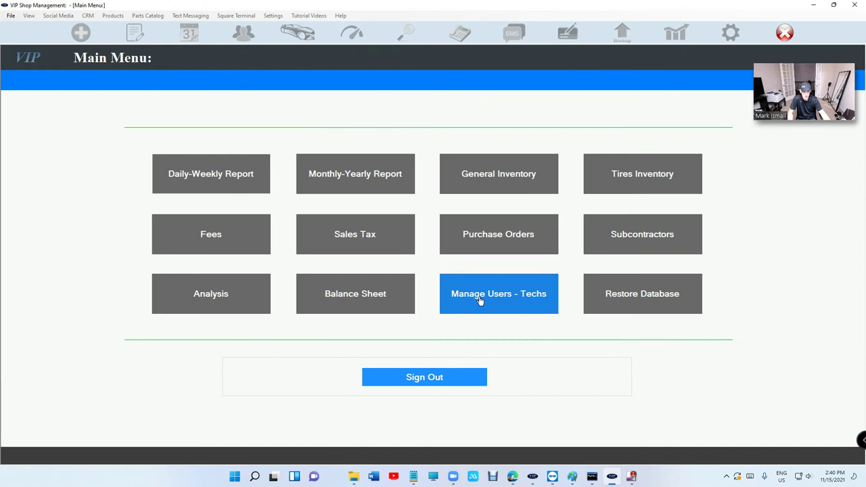
pyautogui.click(485, 299)
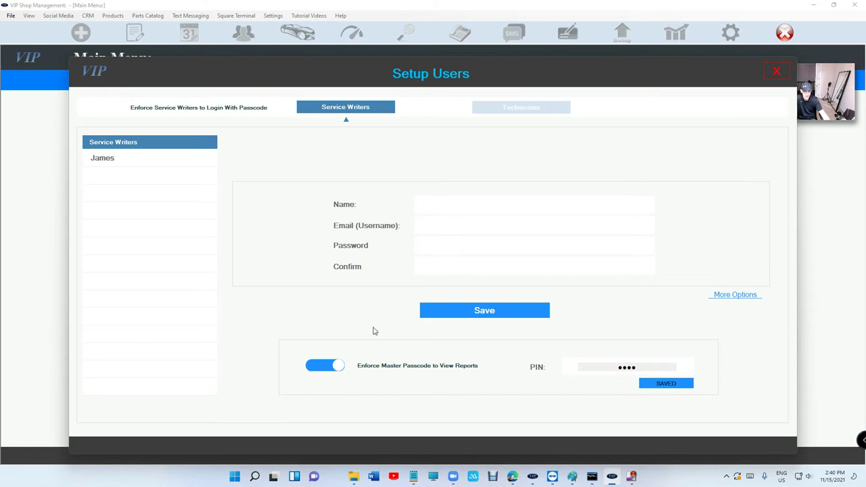
pyautogui.click(776, 71)
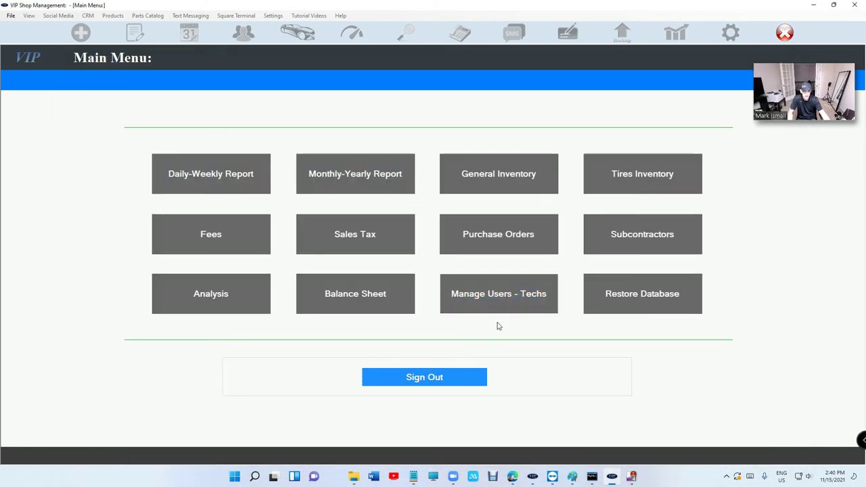
# Sign out of Reports, unlock the check writer, and open Vistaprint's Buy Checks store.
pyautogui.click(462, 379)
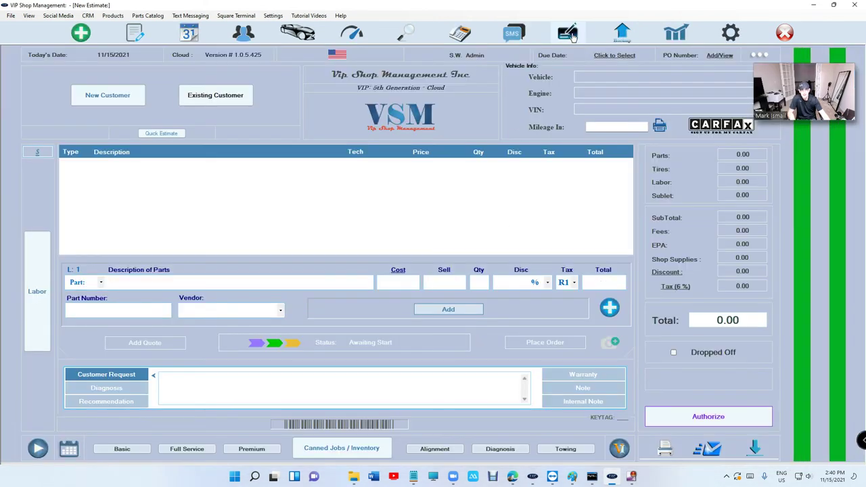
pyautogui.click(571, 34)
pyautogui.write('1234')
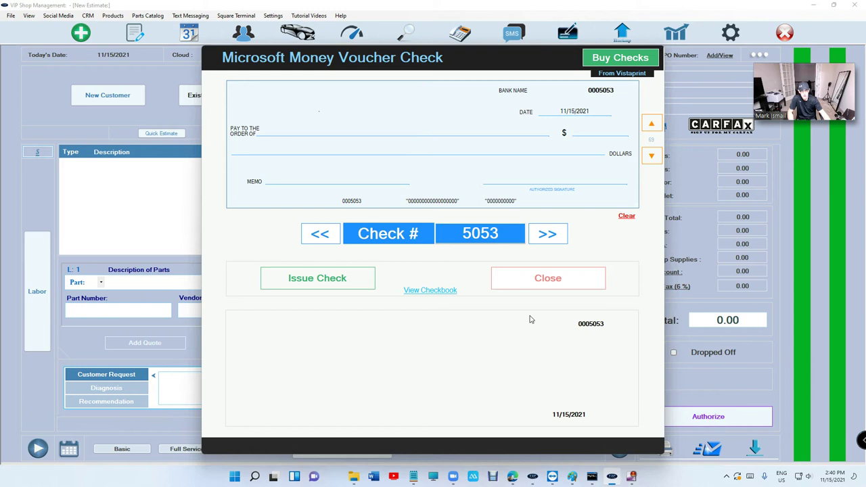
pyautogui.click(613, 59)
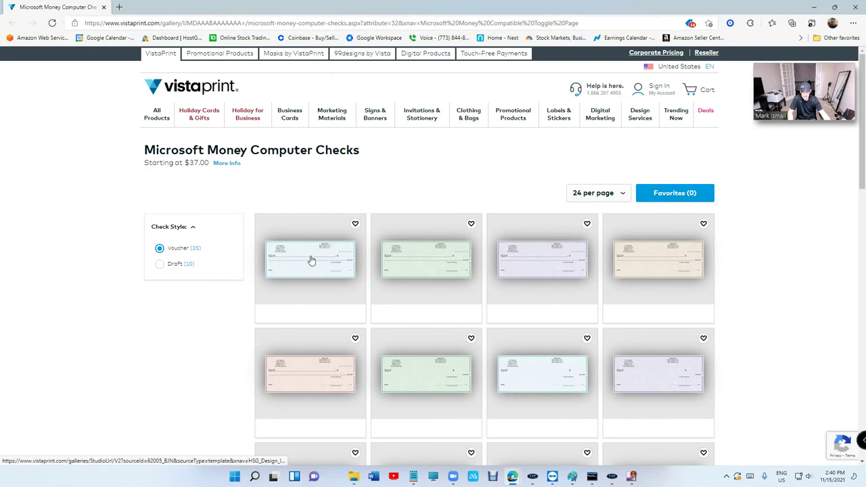
# View the light blue voucher check design, then minimize the browser back to check 5053.
pyautogui.click(312, 261)
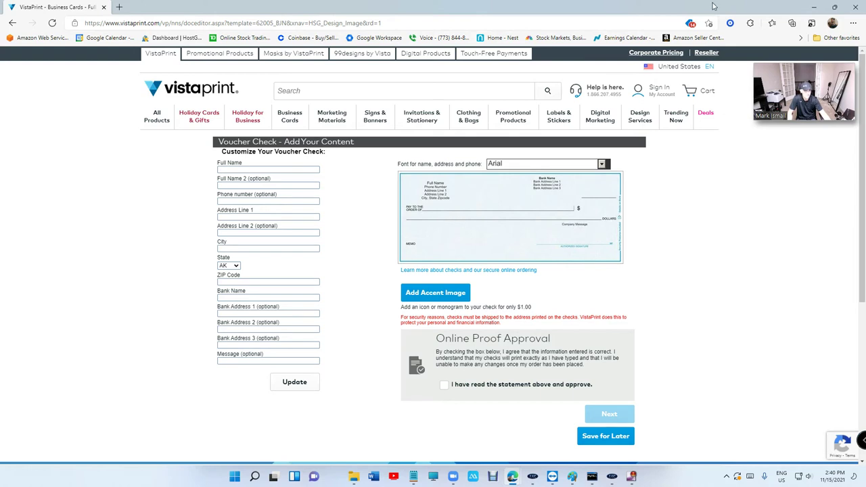
pyautogui.click(802, 6)
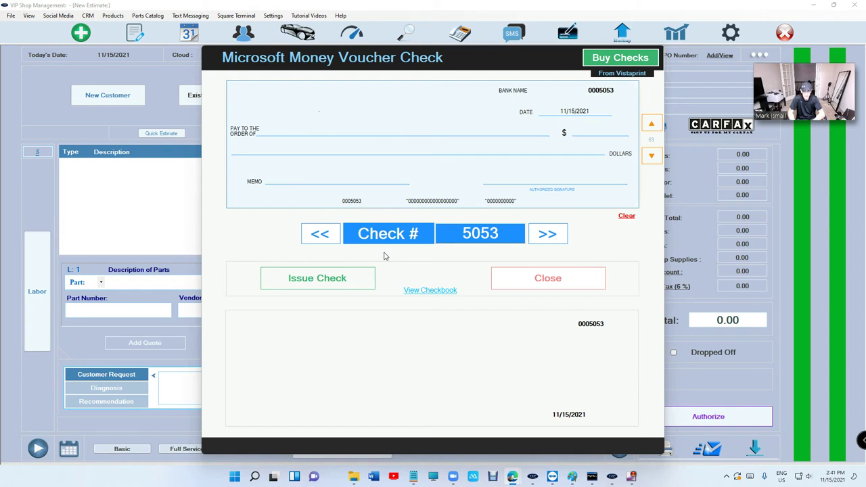
# Enter the payee's name and an amount of 25365.36 on check 5053.
pyautogui.click(364, 130)
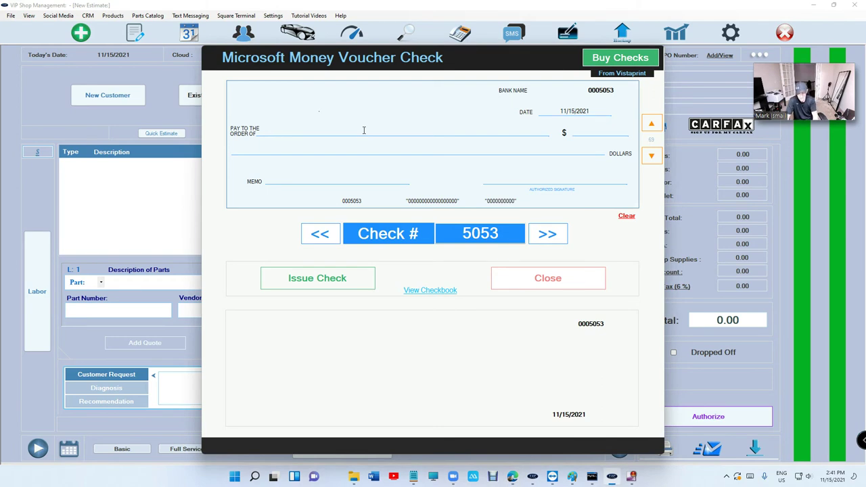
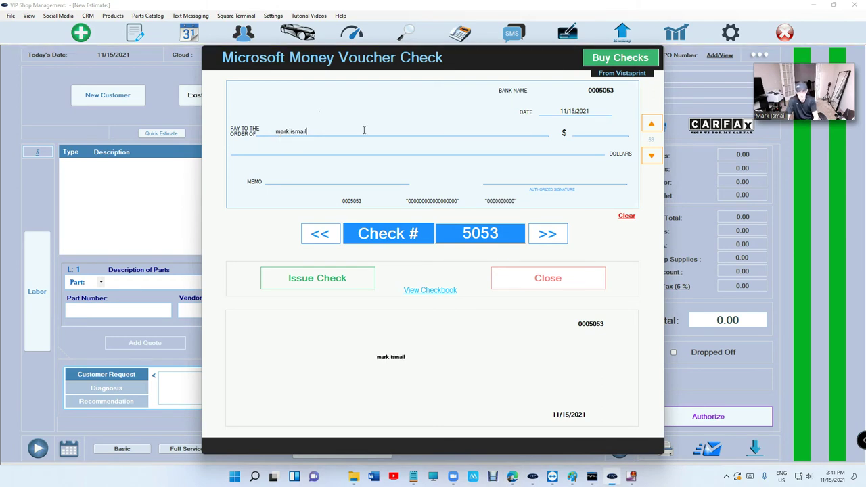
pyautogui.press('Tab')
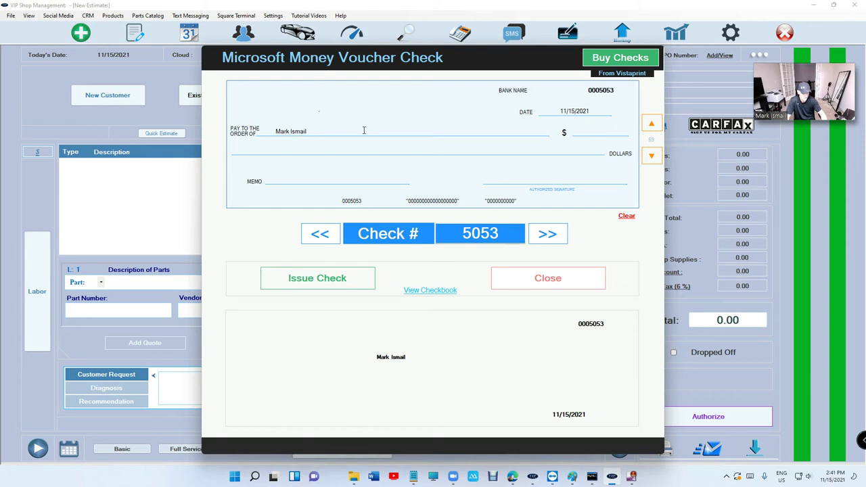
pyautogui.write('25365')
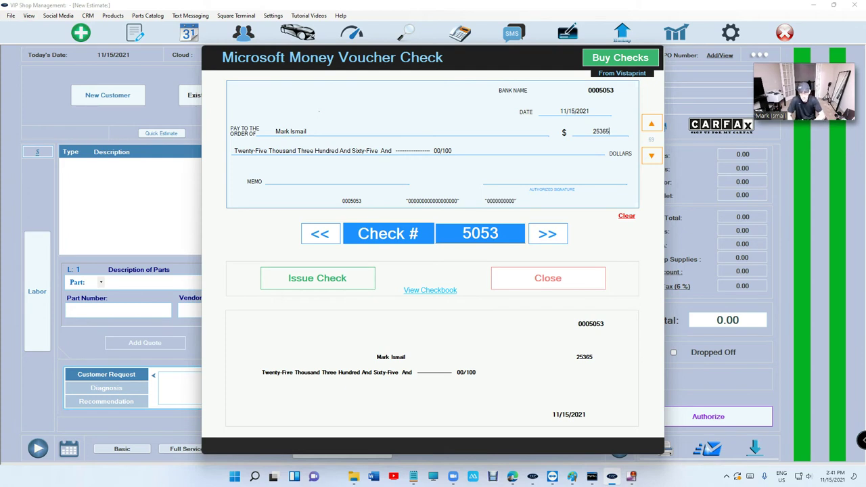
pyautogui.write('.36')
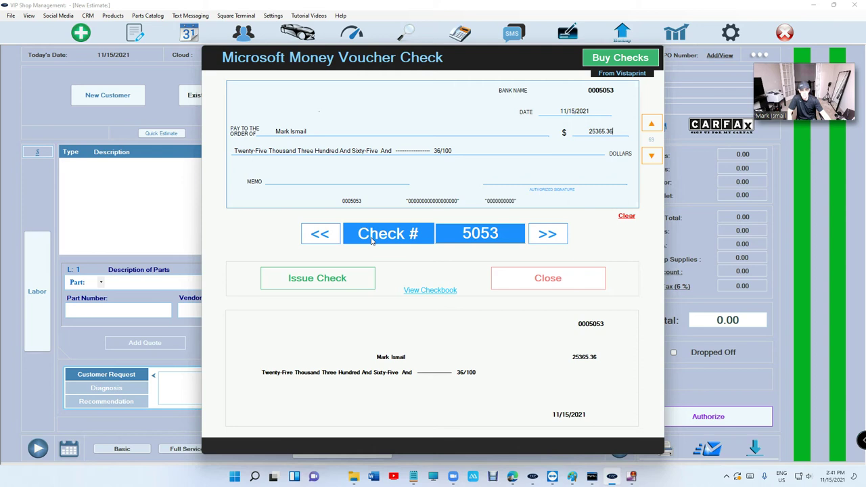
# Close check 5053 unissued, then reopen the check writer and enter its passcode.
pyautogui.click(549, 276)
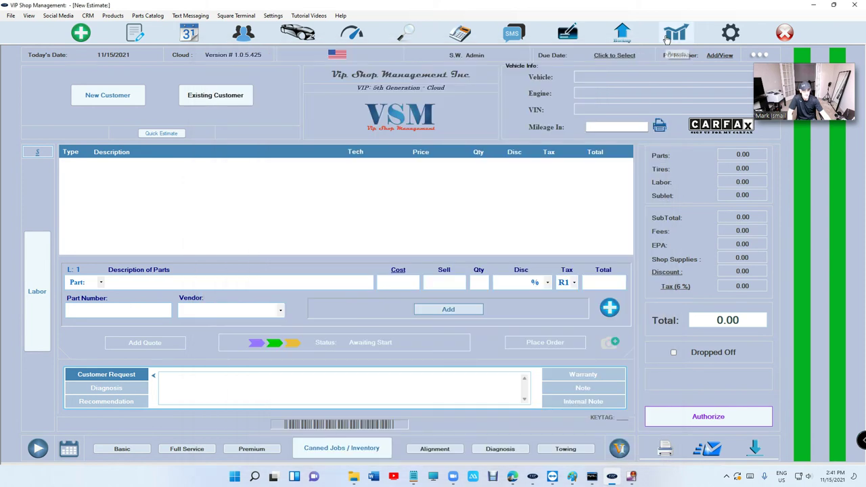
pyautogui.click(566, 35)
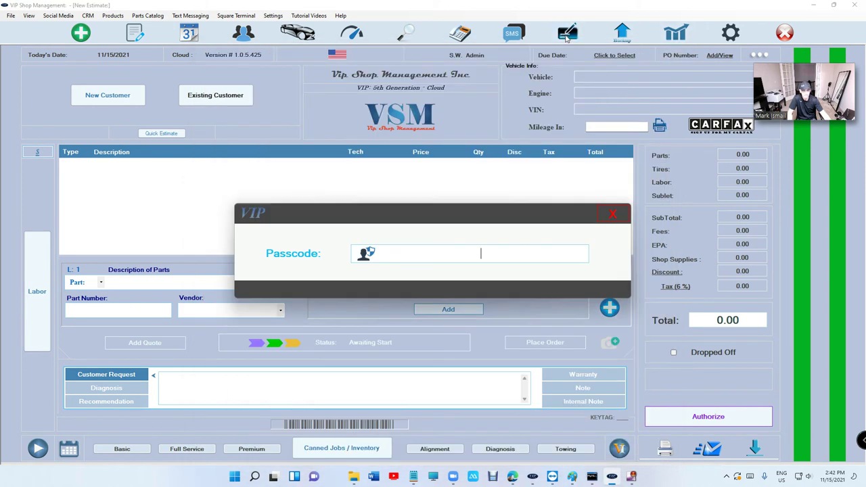
pyautogui.write('****')
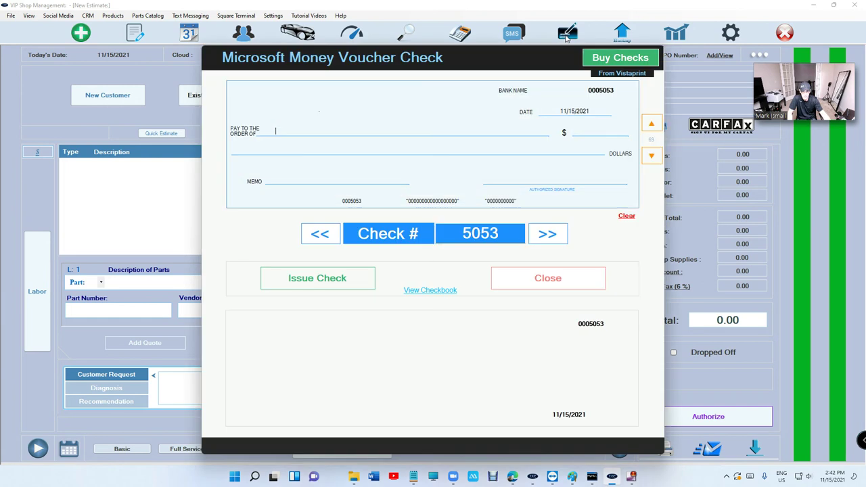
pyautogui.click(557, 278)
pyautogui.click(567, 34)
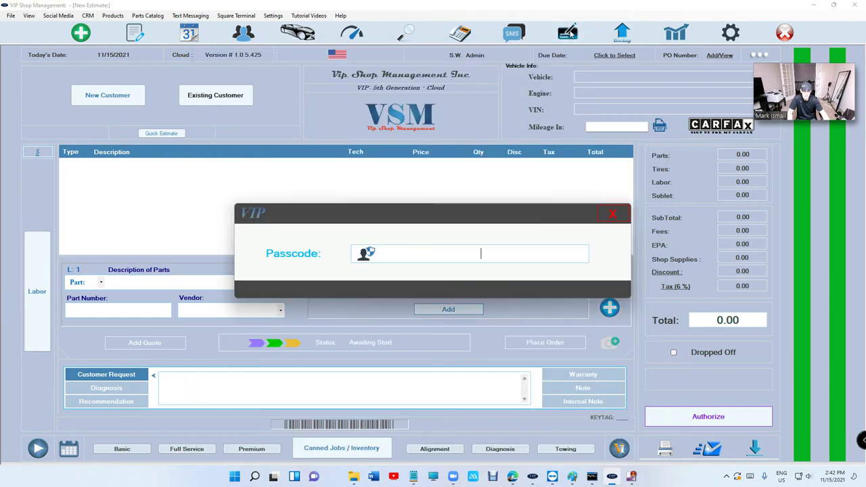
pyautogui.write('********')
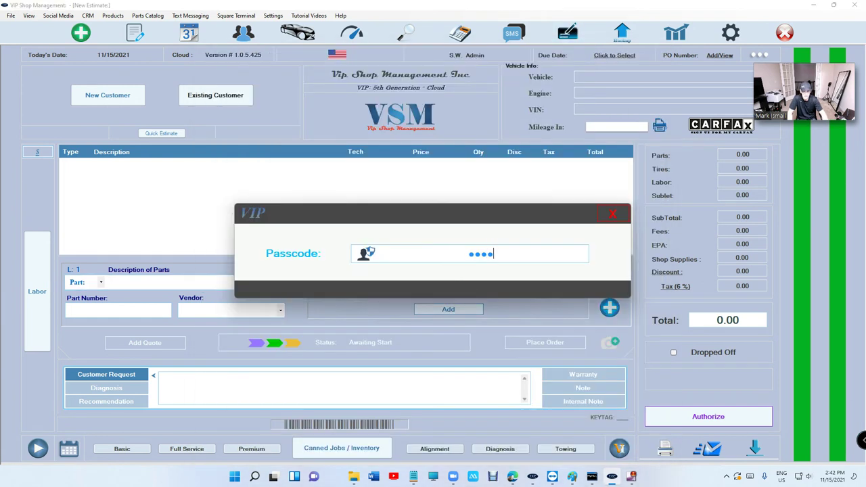
pyautogui.write('************')
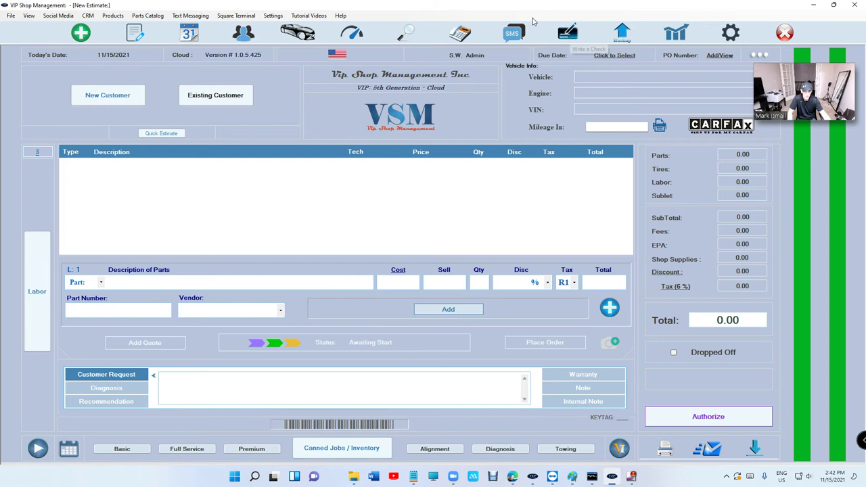
pyautogui.write('****')
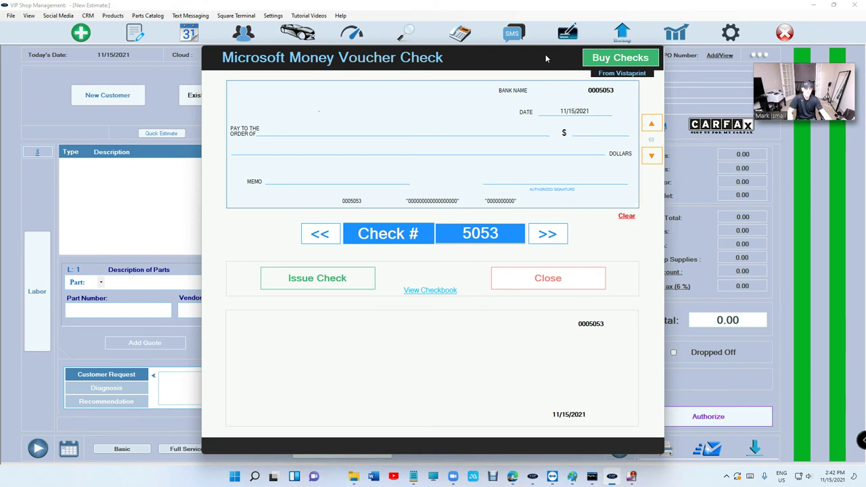
pyautogui.click(619, 60)
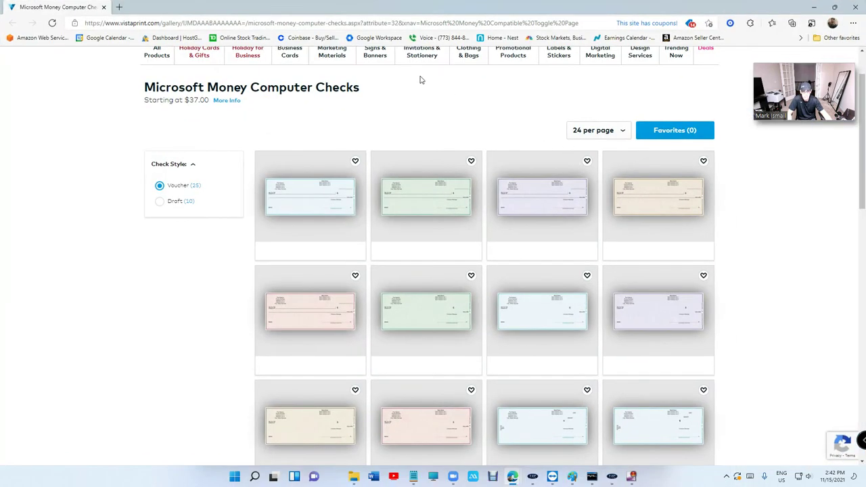
pyautogui.click(447, 162)
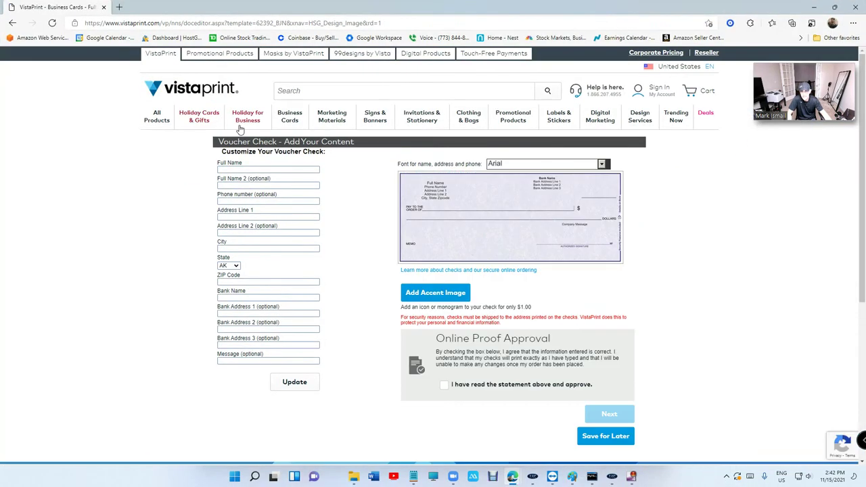
pyautogui.scroll(-3, 282, 182)
pyautogui.scroll(3, 282, 182)
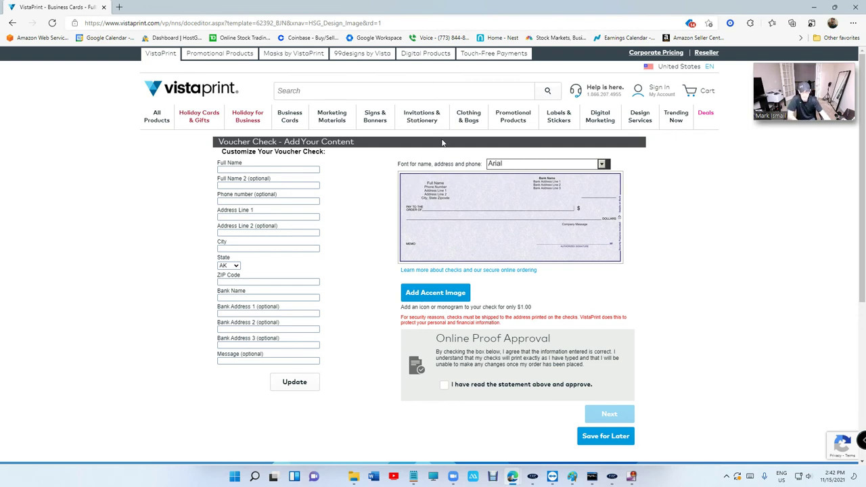
pyautogui.press('super+Down')
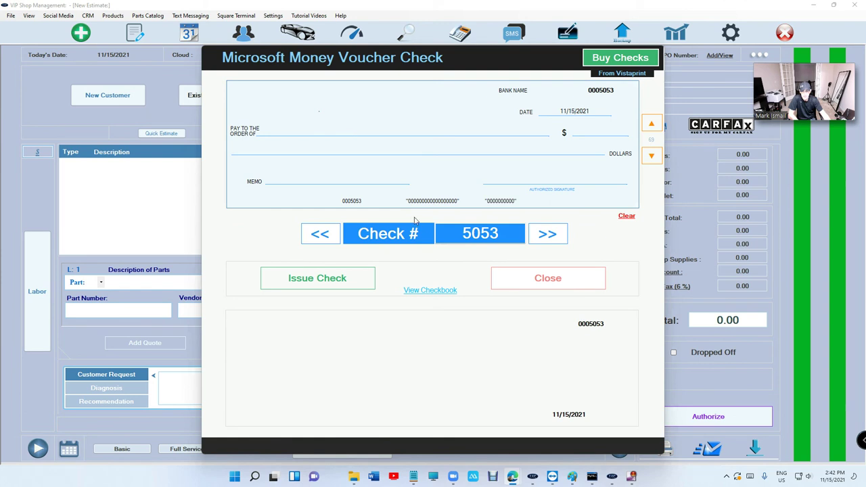
# Choose the saved payee from autocomplete so check 5053 auto-fills 2700.00 and memo Rent.
pyautogui.click(385, 134)
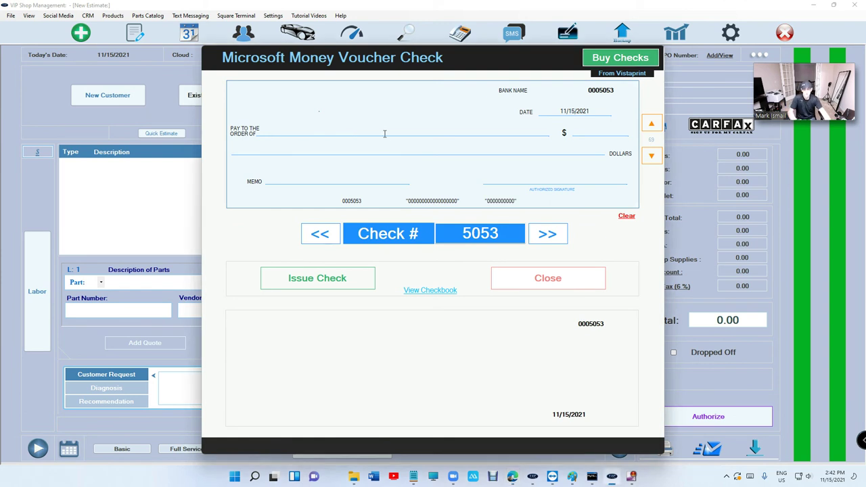
pyautogui.write('mark')
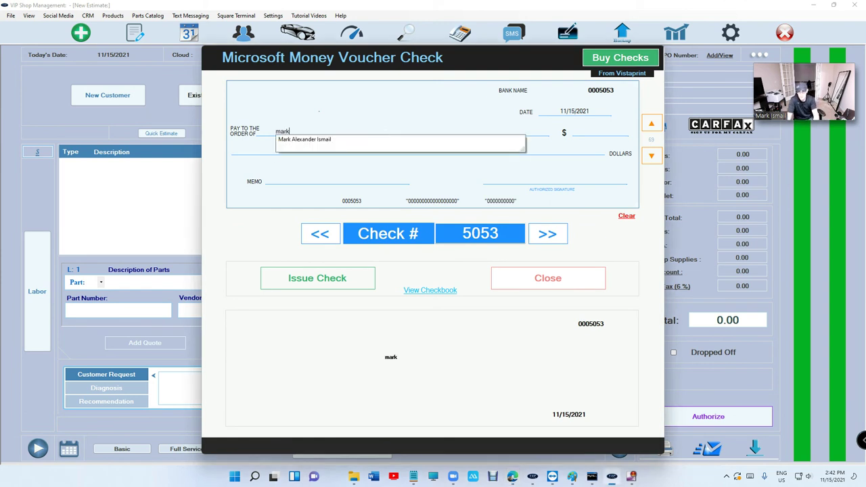
pyautogui.press('Down')
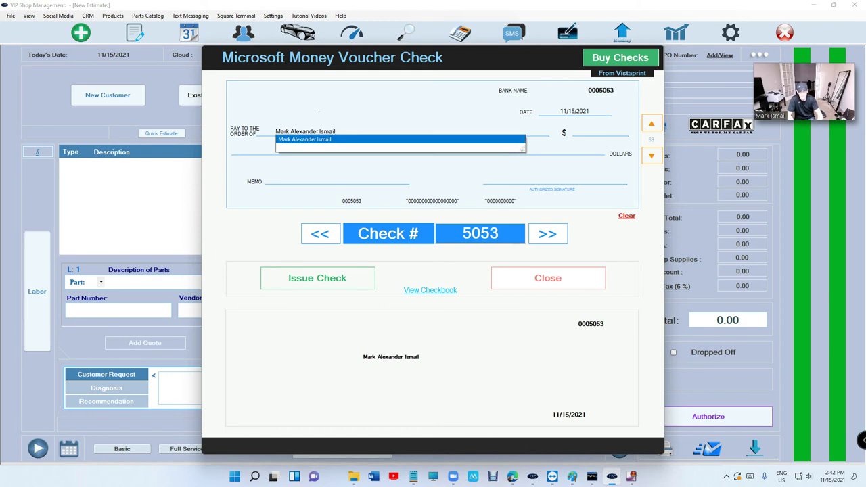
pyautogui.press('Return')
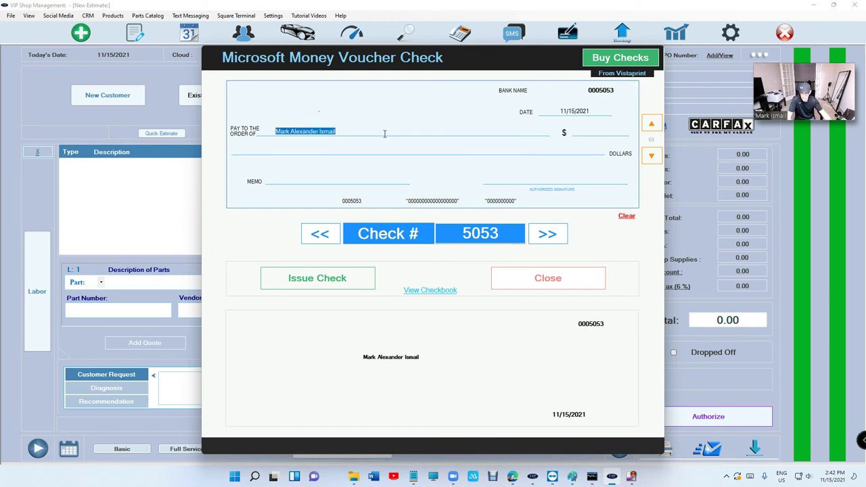
pyautogui.press('Tab')
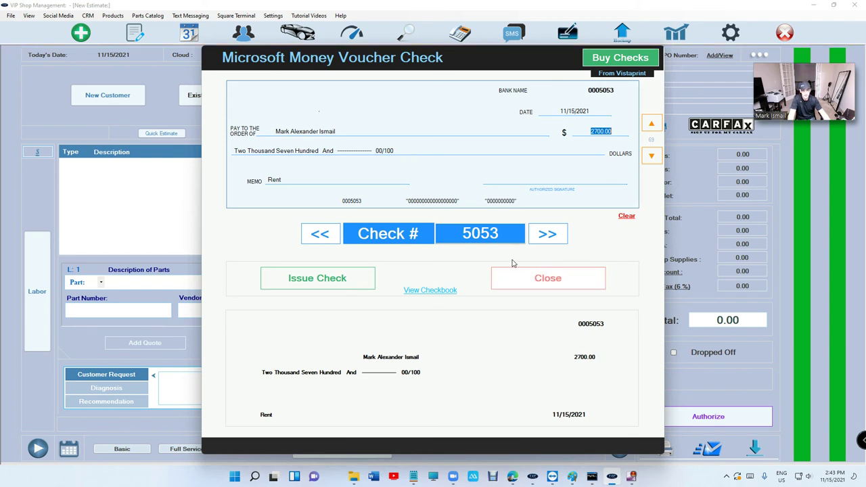
# Reset check 5053 with >> and <<, then choose Autozone, filling 1000.00 and memo Parts.
pyautogui.click(539, 236)
pyautogui.click(329, 234)
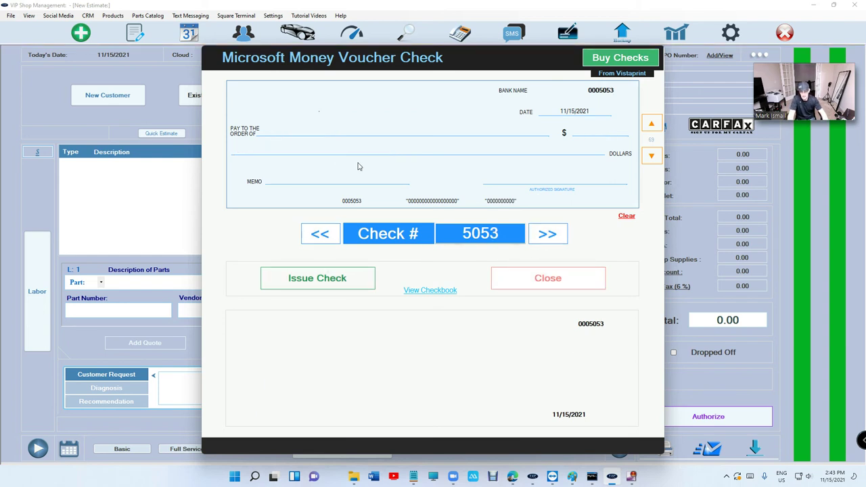
pyautogui.write('auto')
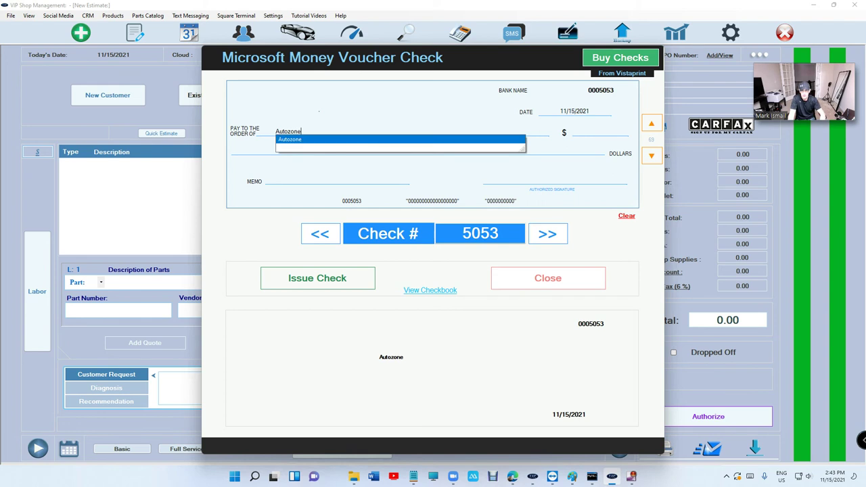
pyautogui.click(359, 140)
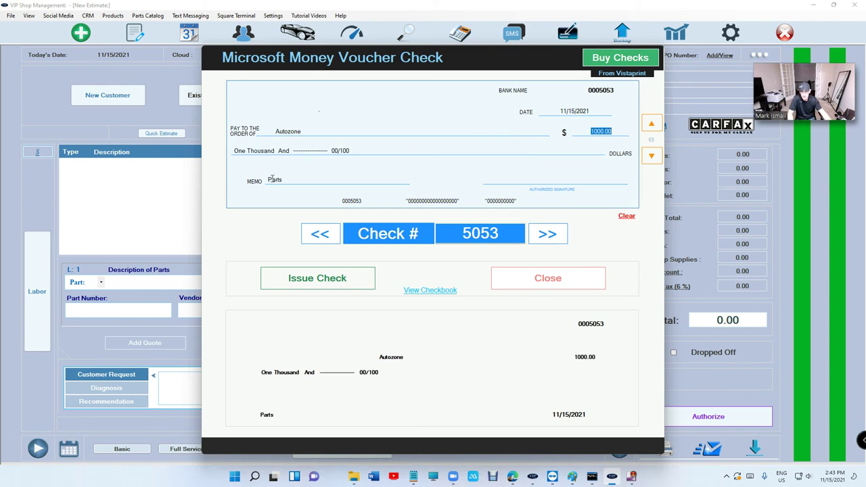
# Close the check writer and reopen it with the passcode to a blank check 5053.
pyautogui.click(541, 278)
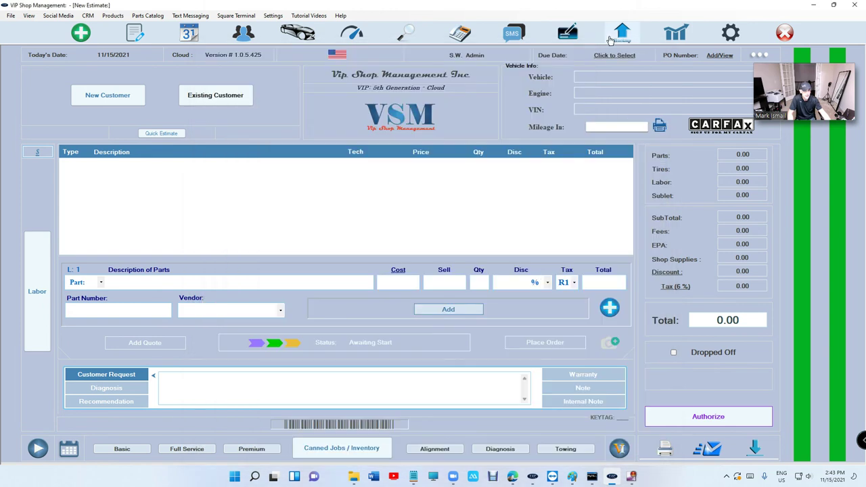
pyautogui.click(567, 32)
pyautogui.write('****')
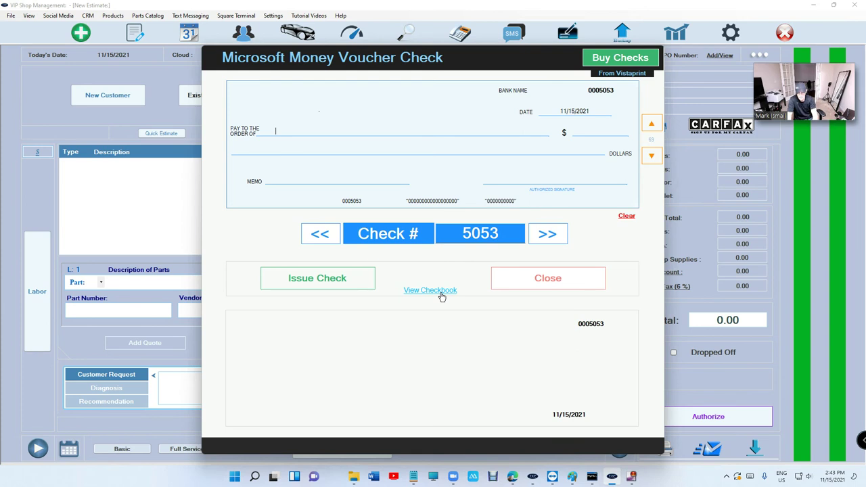
# Make check 5053 out to the saved payee for 1500.00, keeping memo Rent.
pyautogui.press('Return')
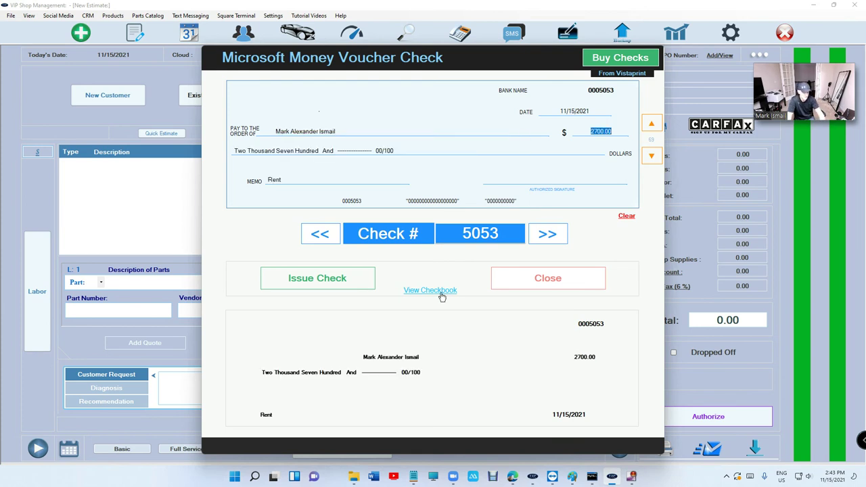
pyautogui.write('1500.00')
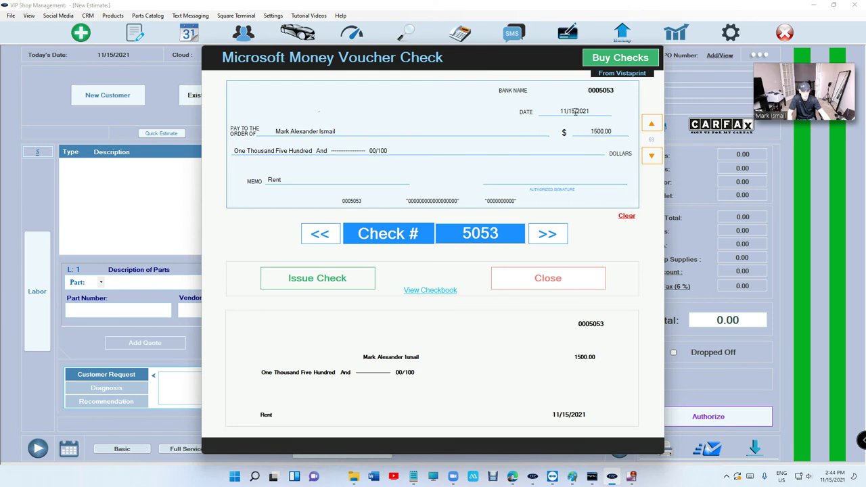
pyautogui.moveTo(575, 112); pyautogui.dragTo(564, 112)
pyautogui.click(576, 112)
# Issue check 5053, restore the text start position to 69, and reload the check as issued.
pyautogui.click(359, 285)
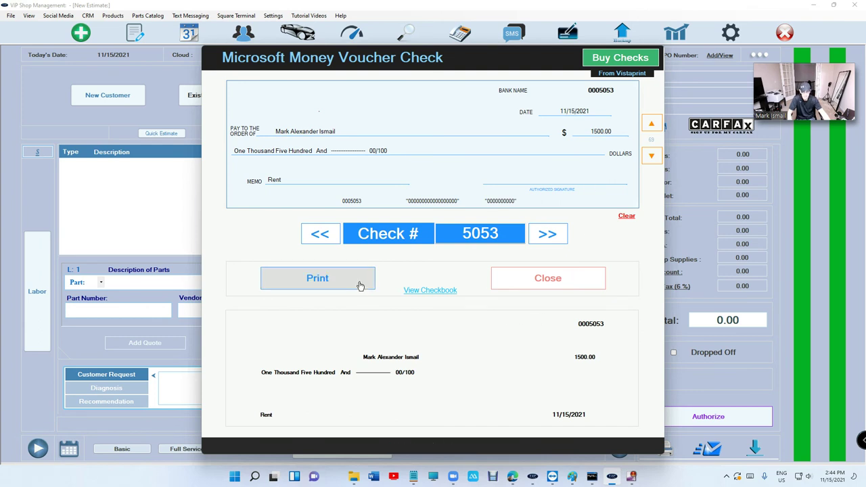
pyautogui.click(359, 285)
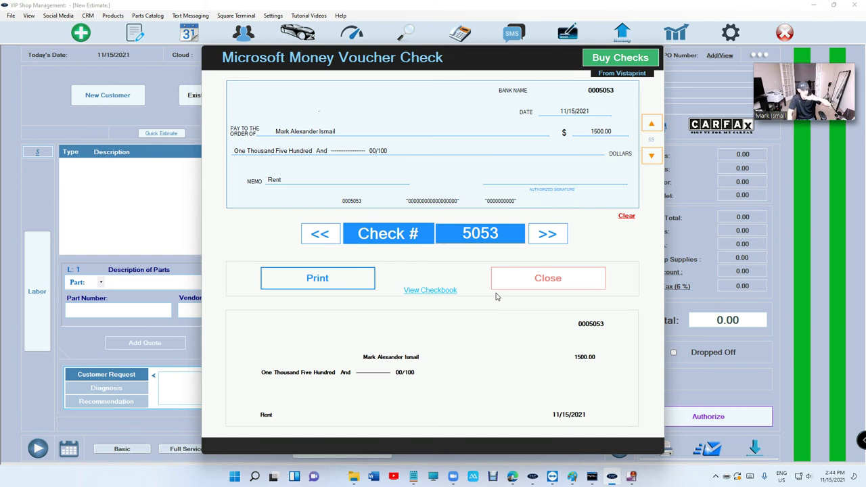
pyautogui.click(658, 128)
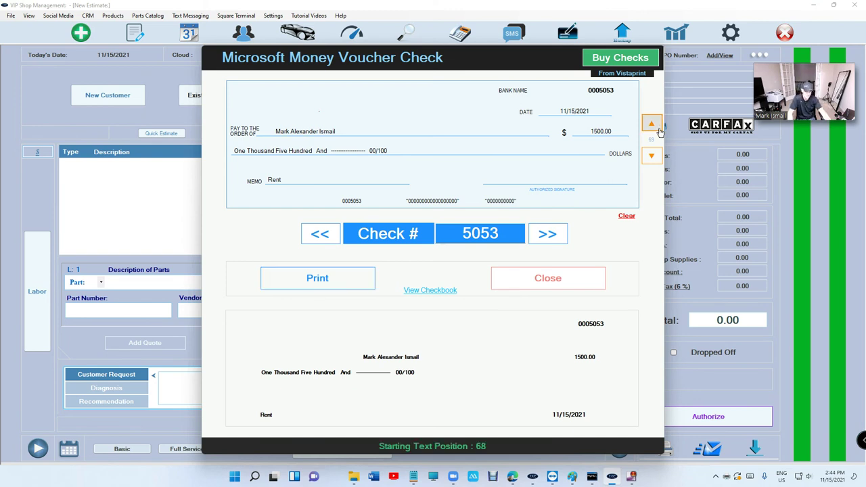
pyautogui.click(652, 156)
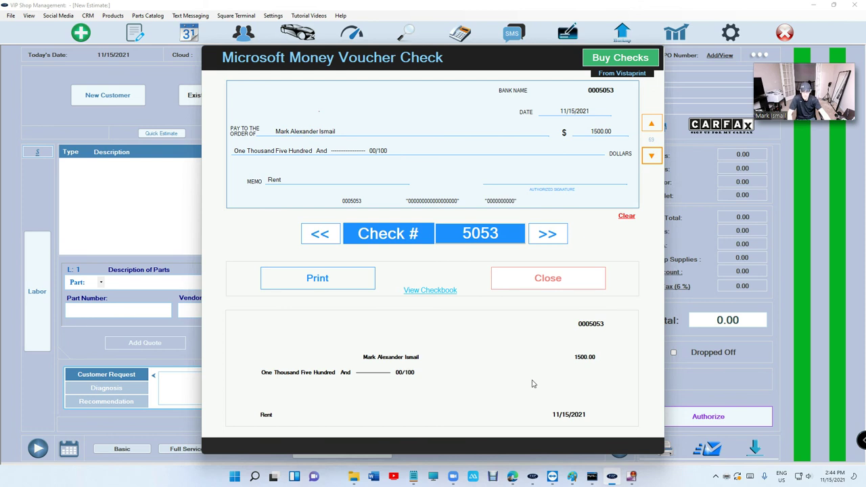
pyautogui.click(543, 242)
pyautogui.click(324, 234)
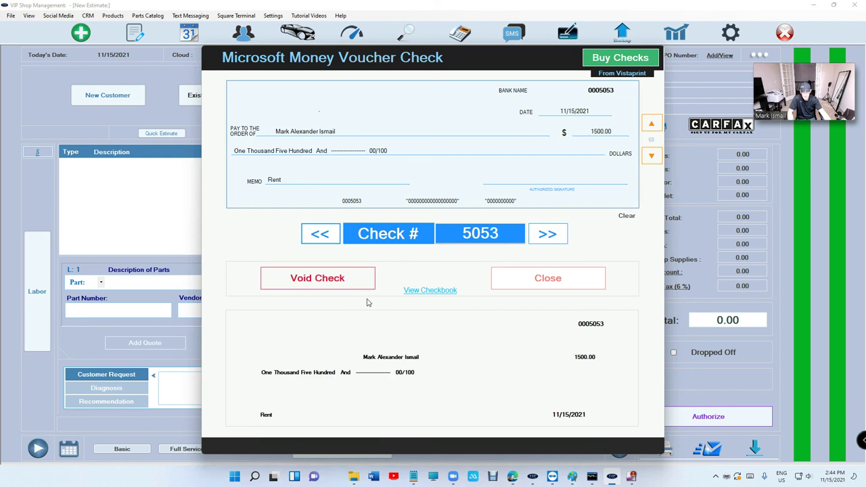
# Void then unvoid check 5053, replace its 1500.00 amount with 120.00, and re-issue it.
pyautogui.click(332, 285)
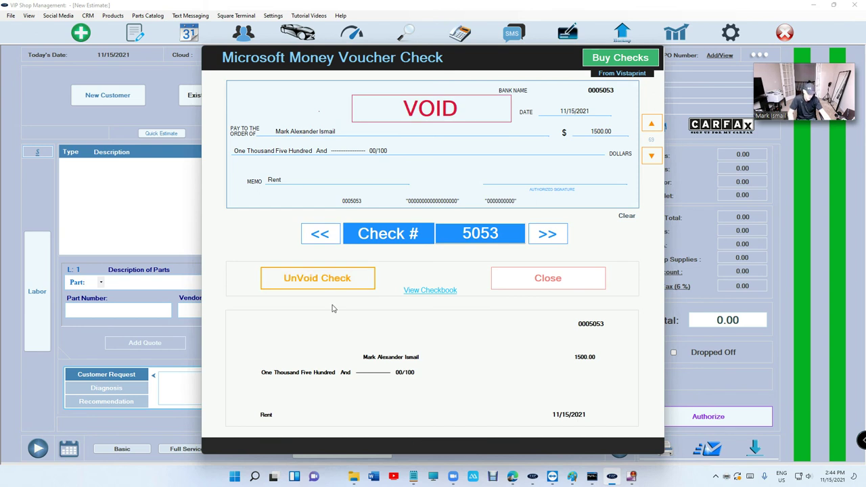
pyautogui.click(333, 285)
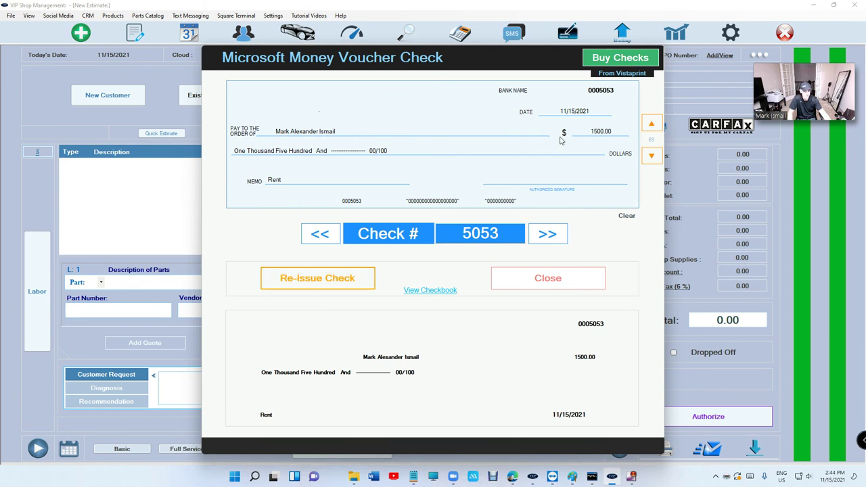
pyautogui.moveTo(588, 131); pyautogui.dragTo(629, 130)
pyautogui.write('120.00')
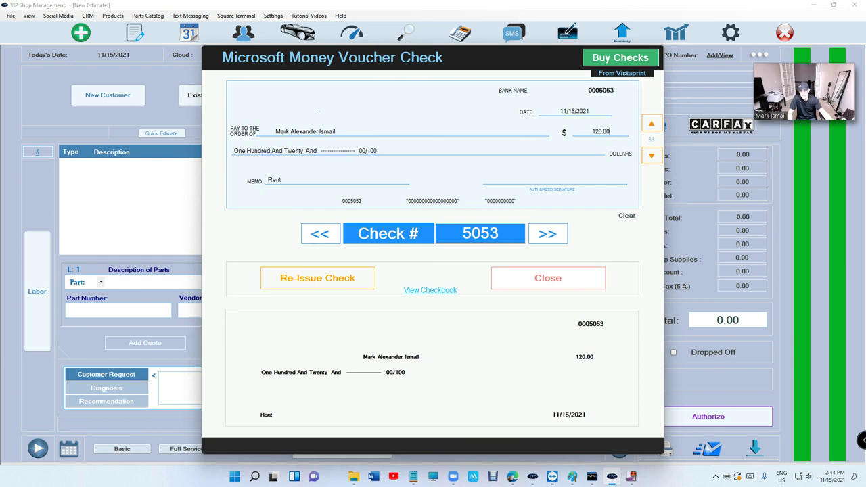
pyautogui.click(351, 282)
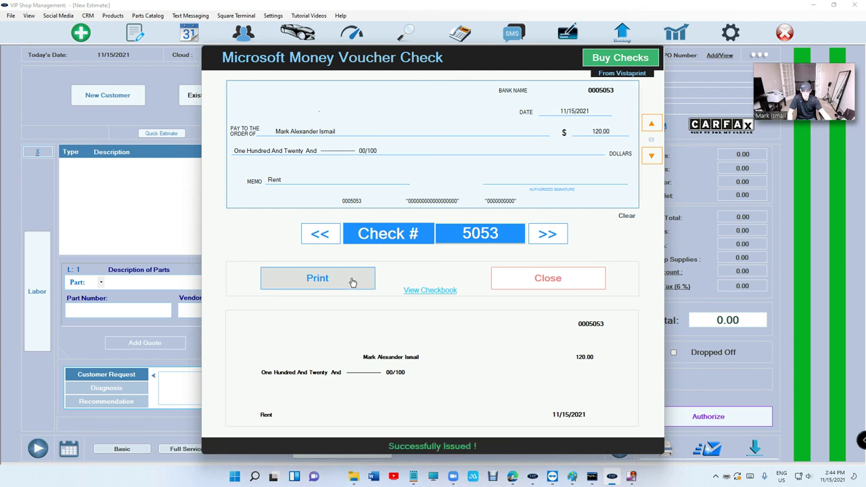
# Close the voucher check window and reopen voucher checks, entering the passcode, twice.
pyautogui.click(532, 277)
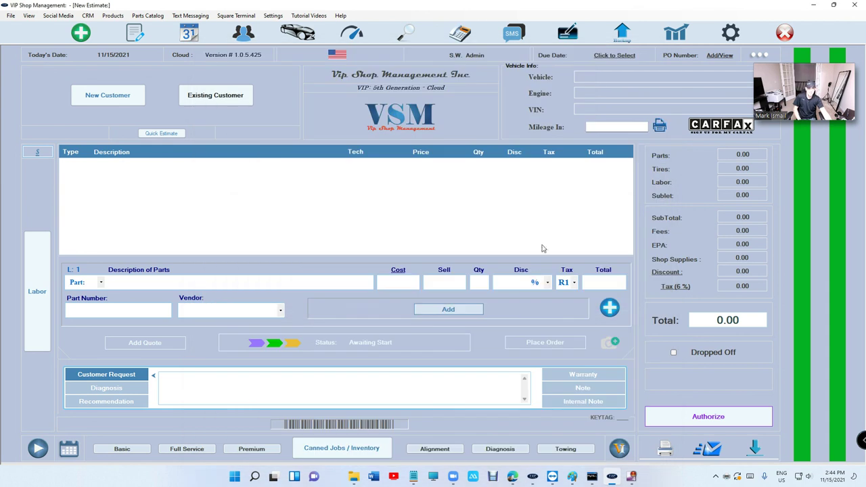
pyautogui.click(568, 32)
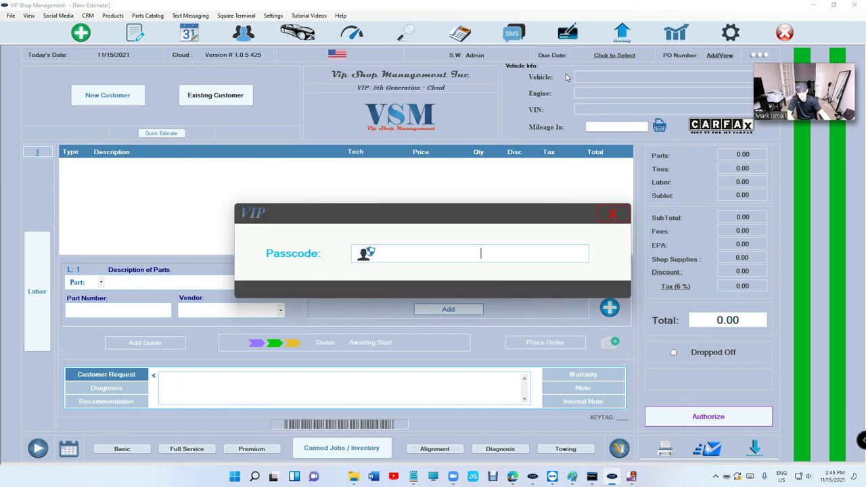
pyautogui.write('****')
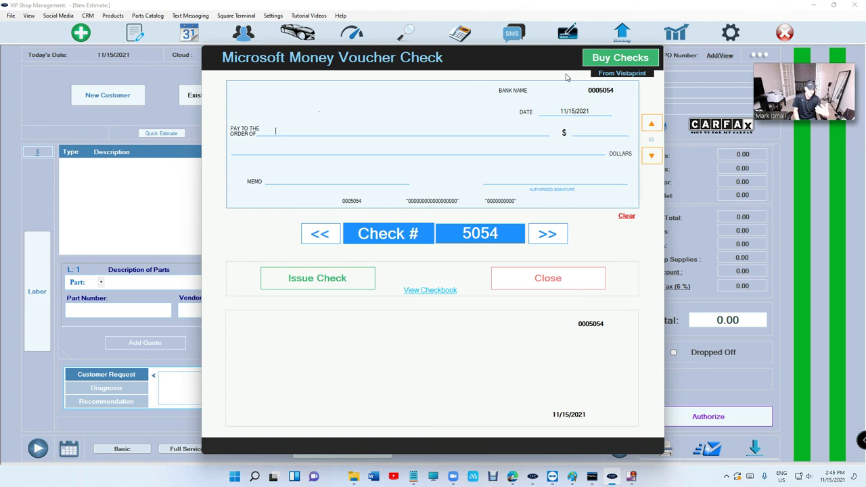
pyautogui.click(519, 274)
pyautogui.click(567, 34)
pyautogui.write('****')
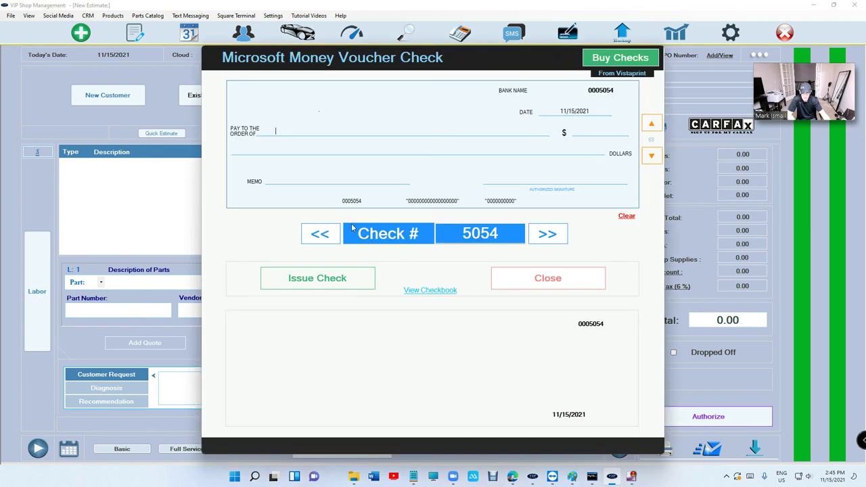
# Go back to check 5053, void, unvoid and re-issue it, then close the check window.
pyautogui.click(319, 234)
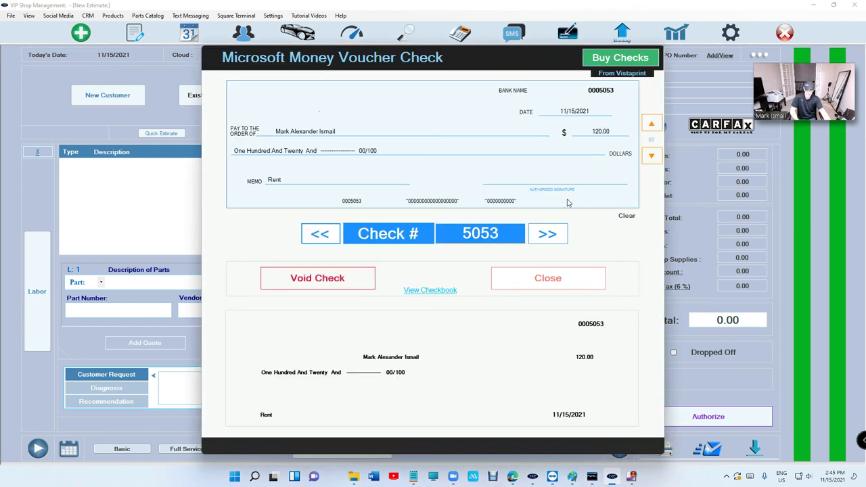
pyautogui.click(316, 286)
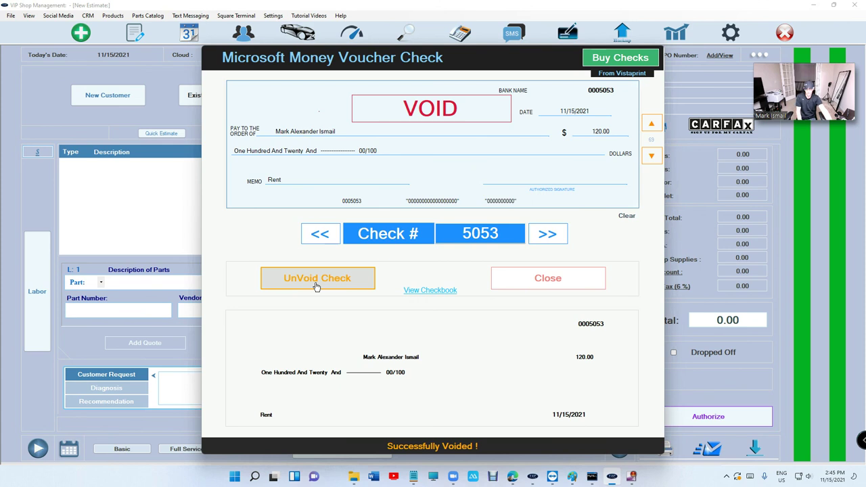
pyautogui.click(316, 286)
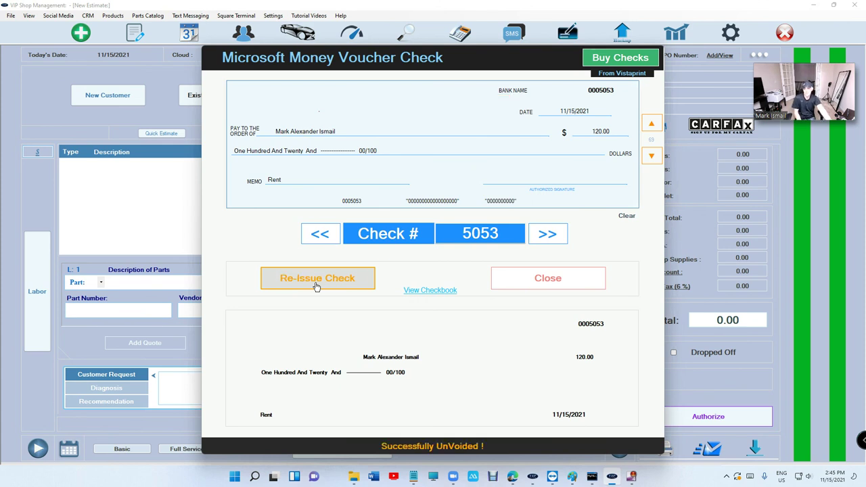
pyautogui.click(316, 287)
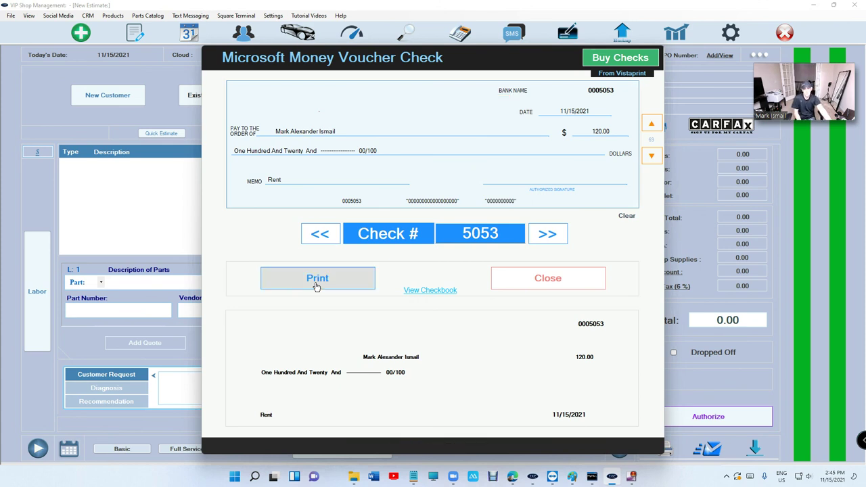
pyautogui.click(581, 285)
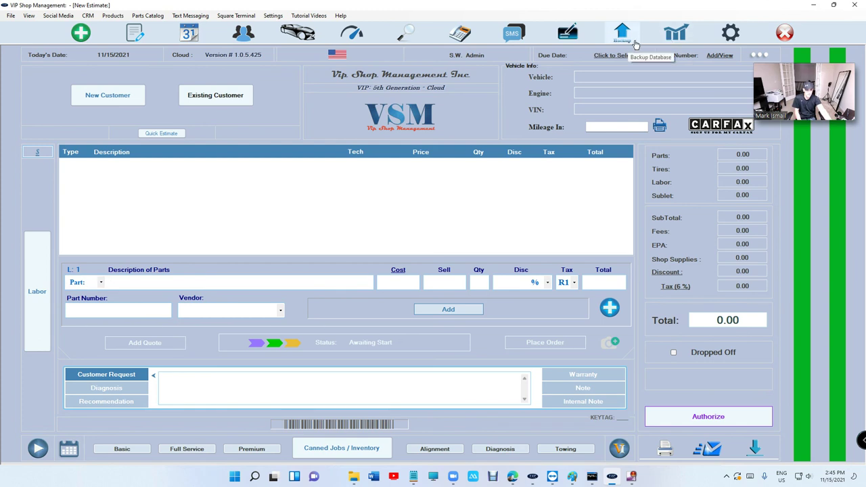
# Reopen voucher checks with the passcode, void, unvoid and re-issue the 120.00 check 5053, then close.
pyautogui.click(567, 36)
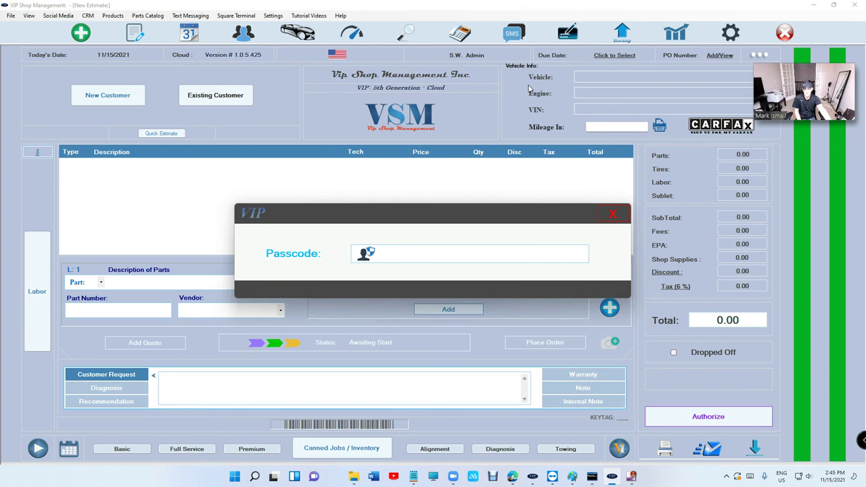
pyautogui.write('****')
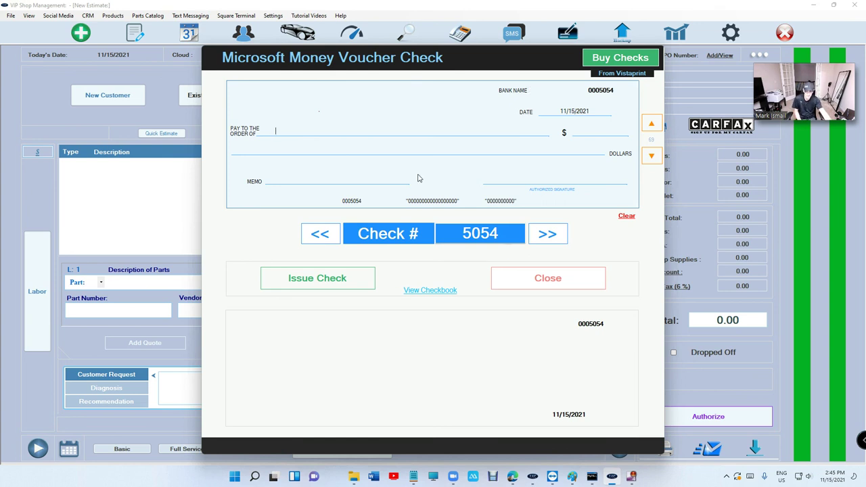
pyautogui.click(329, 245)
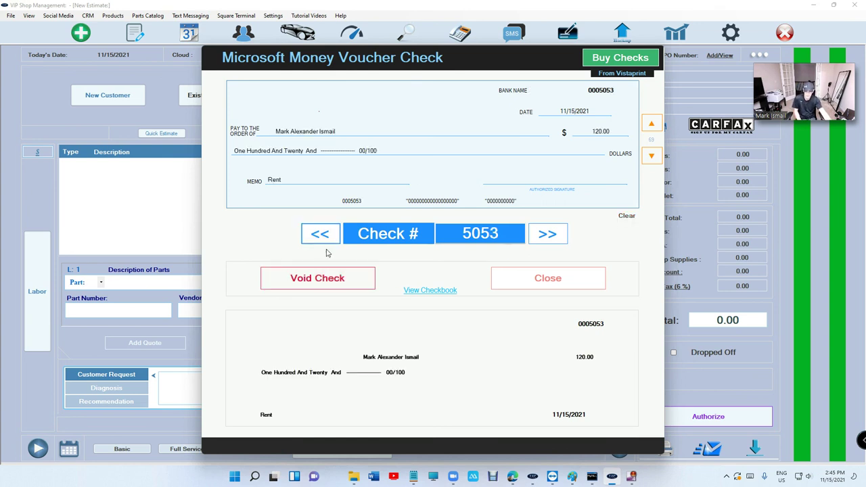
pyautogui.click(325, 285)
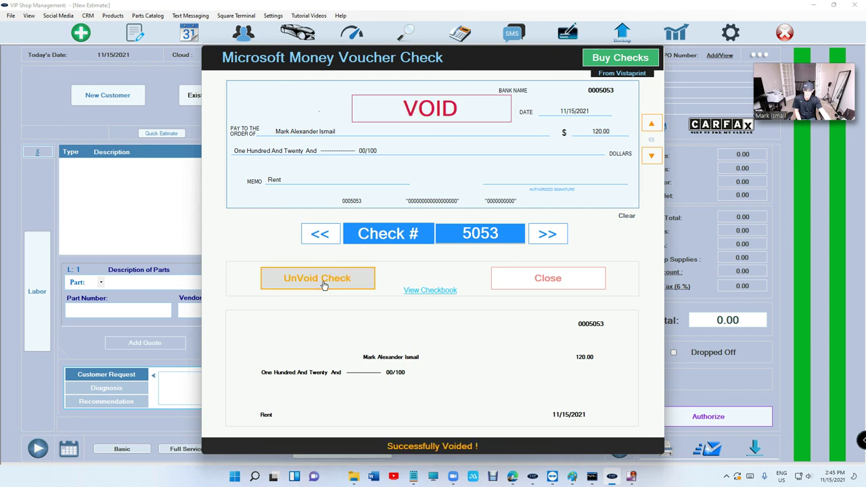
pyautogui.click(324, 286)
pyautogui.click(324, 285)
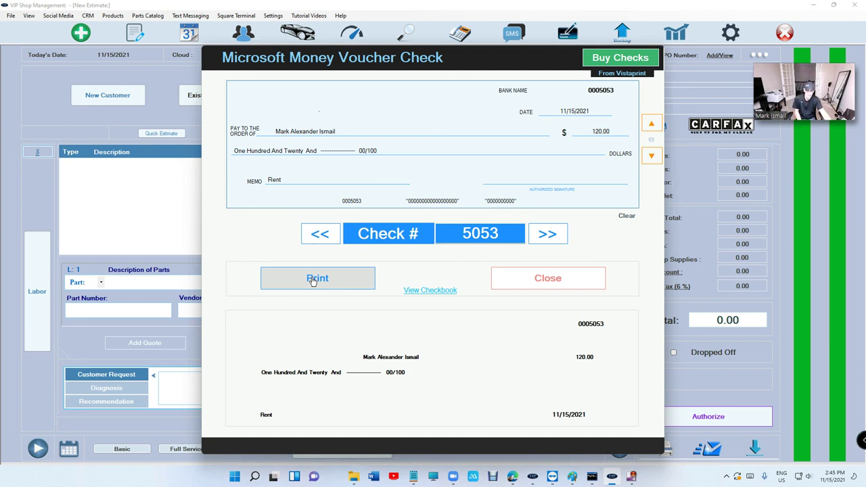
pyautogui.click(548, 274)
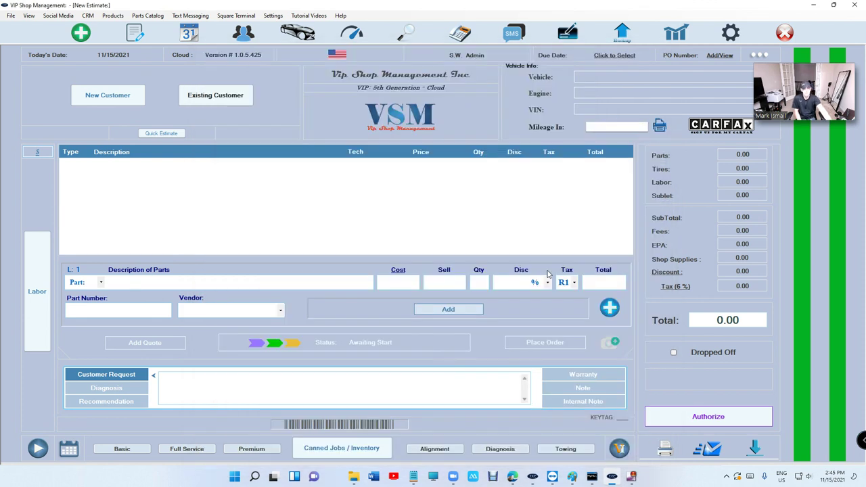